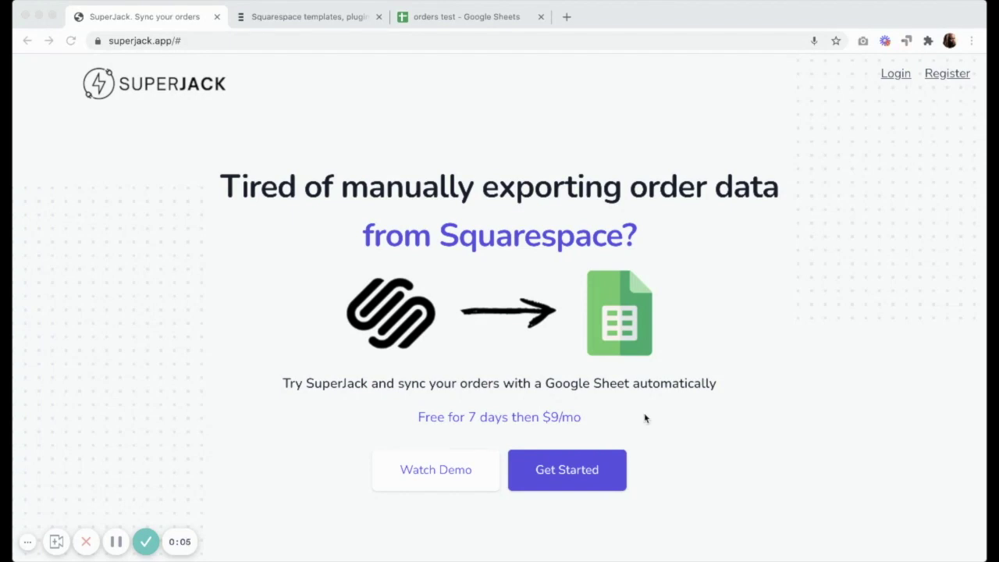
# Log in to the existing SuperJack account with the saved email and the account password
pyautogui.click(558, 474)
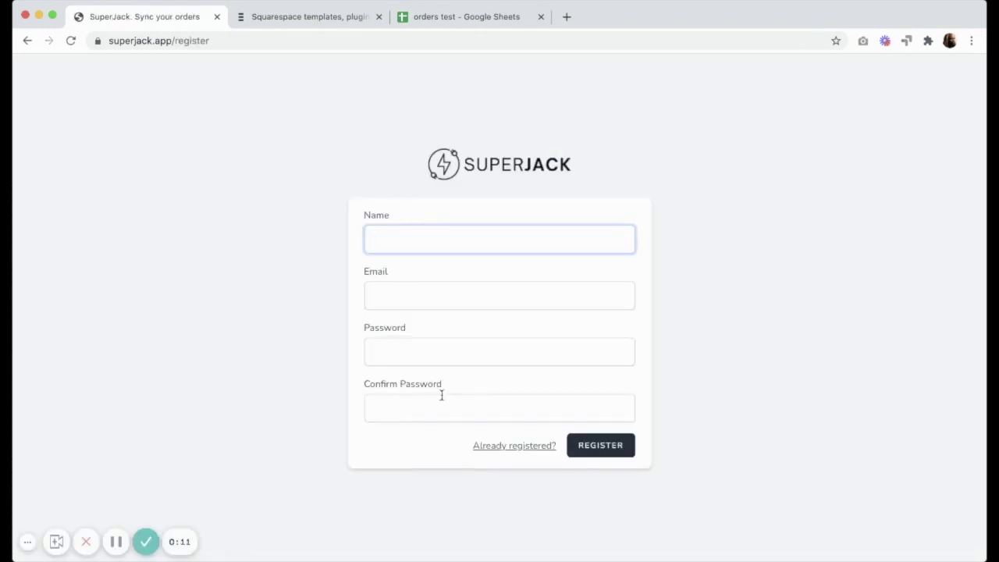
pyautogui.click(497, 452)
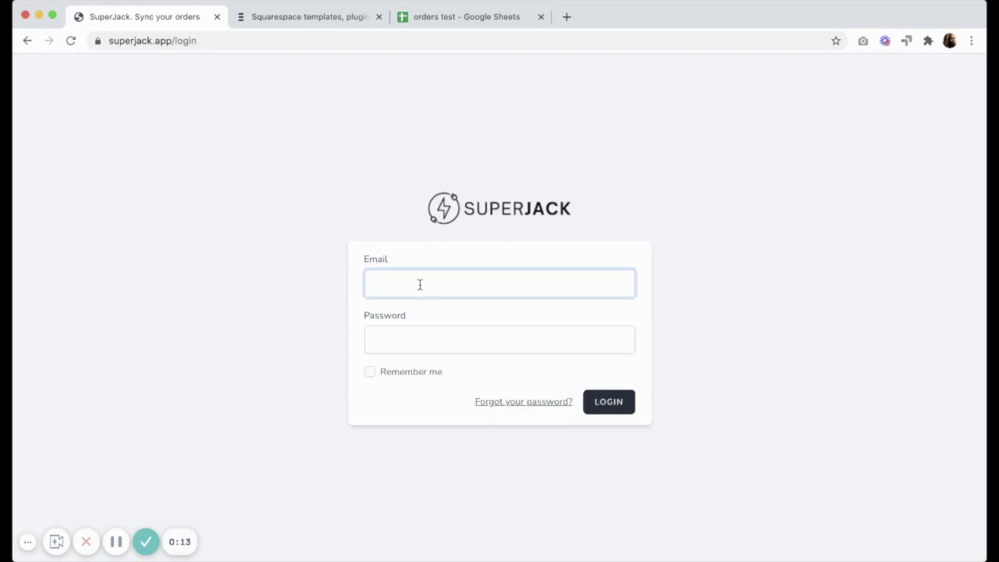
pyautogui.write('omari')
pyautogui.press('Down')
pyautogui.press('Return')
pyautogui.press('Tab')
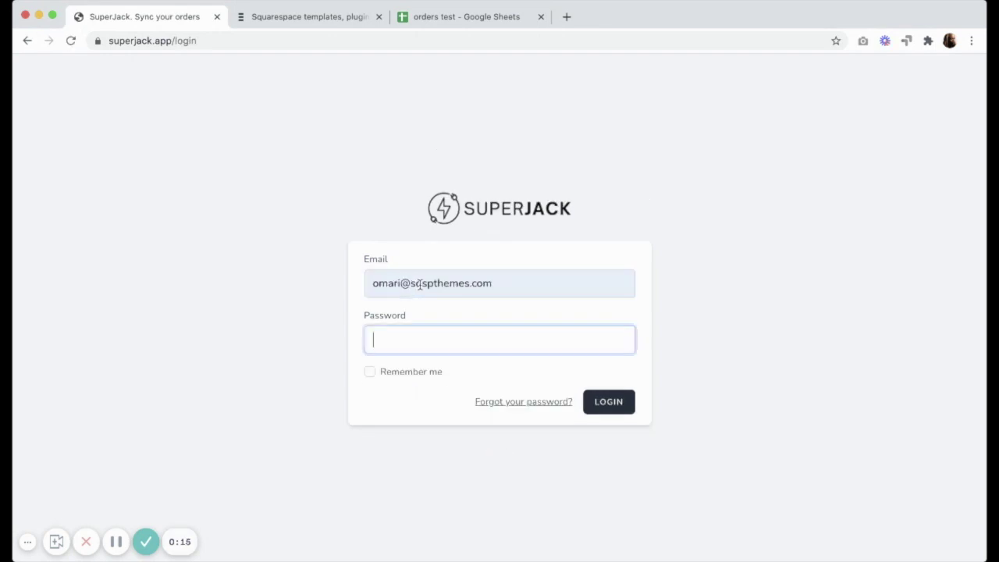
pyautogui.write('psword')
pyautogui.press('Return')
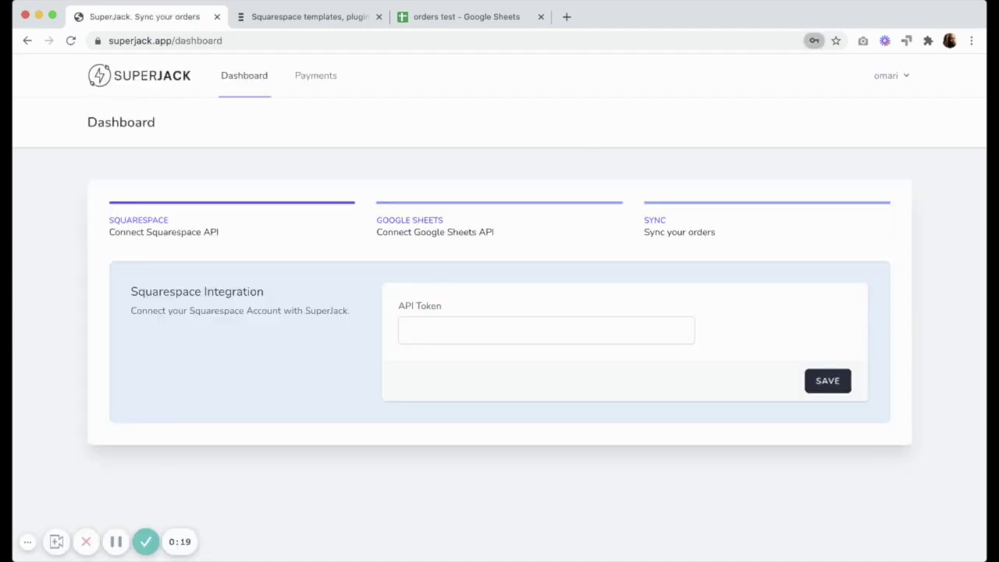
# Go to Squarespace Settings > Advanced > Developer API Keys and begin generating a new key
pyautogui.click(438, 325)
pyautogui.click(395, 331)
pyautogui.click(322, 17)
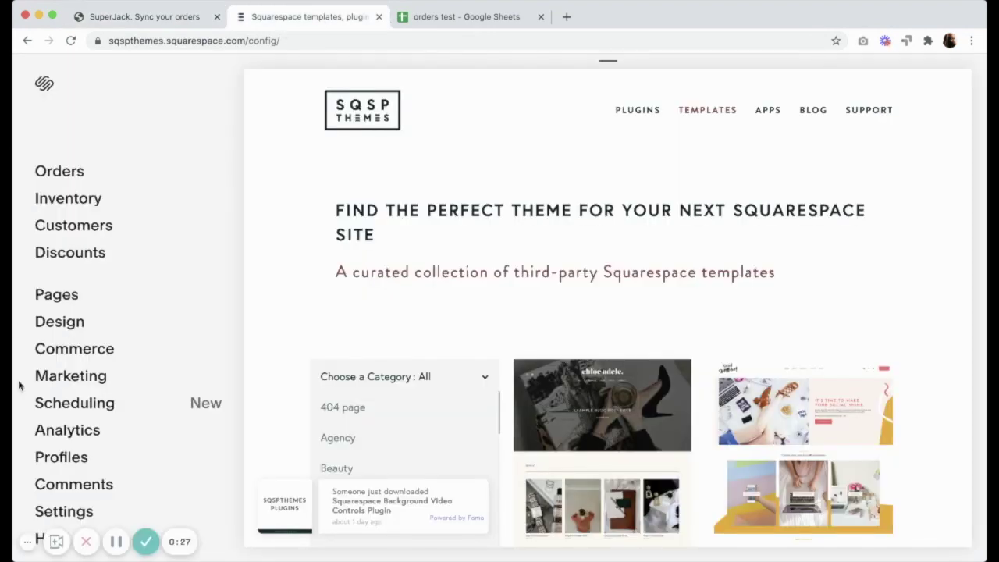
pyautogui.click(66, 511)
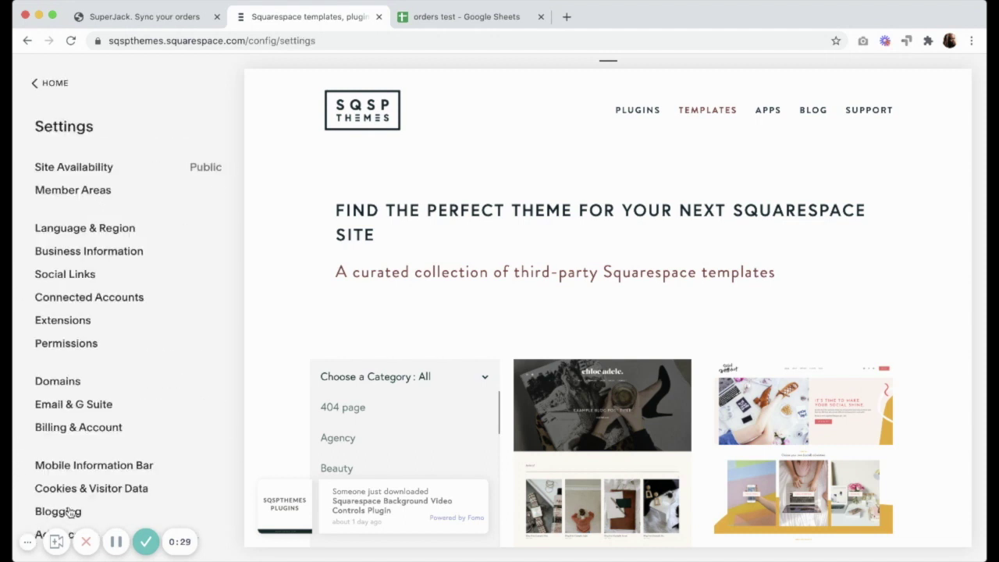
pyautogui.scroll(-2, 94, 403)
pyautogui.scroll(2, 101, 402)
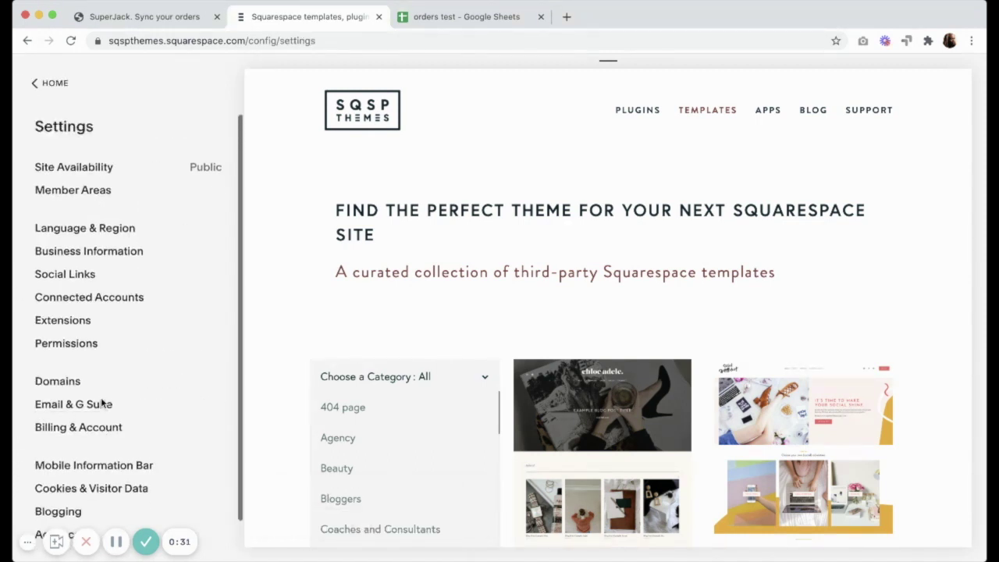
pyautogui.scroll(-1, 101, 402)
pyautogui.click(68, 497)
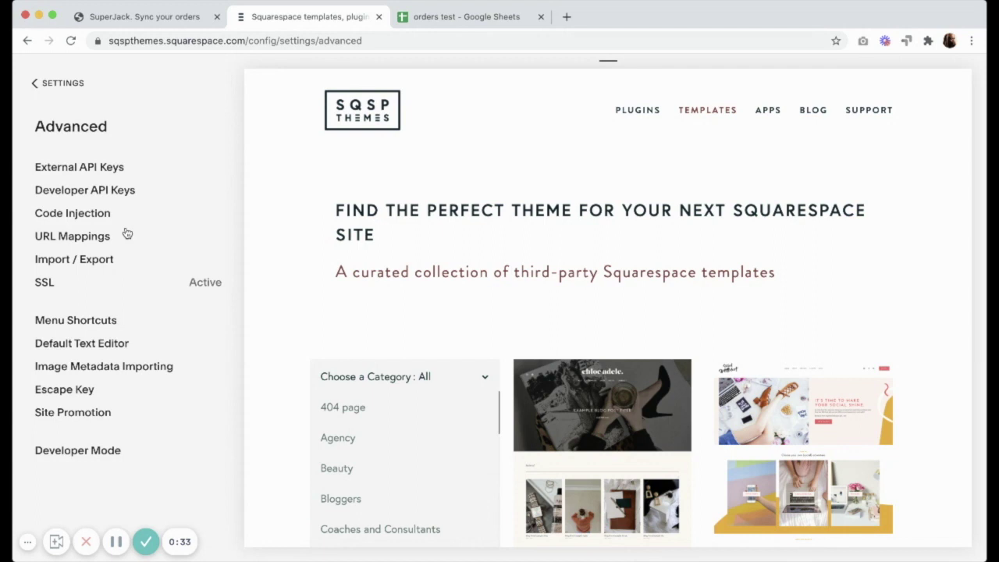
pyautogui.click(64, 191)
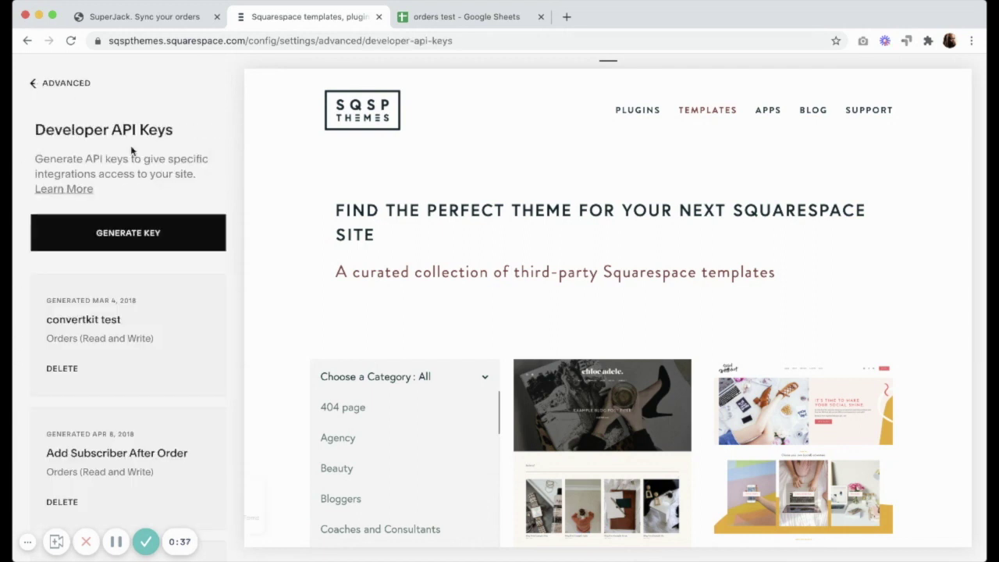
pyautogui.click(129, 235)
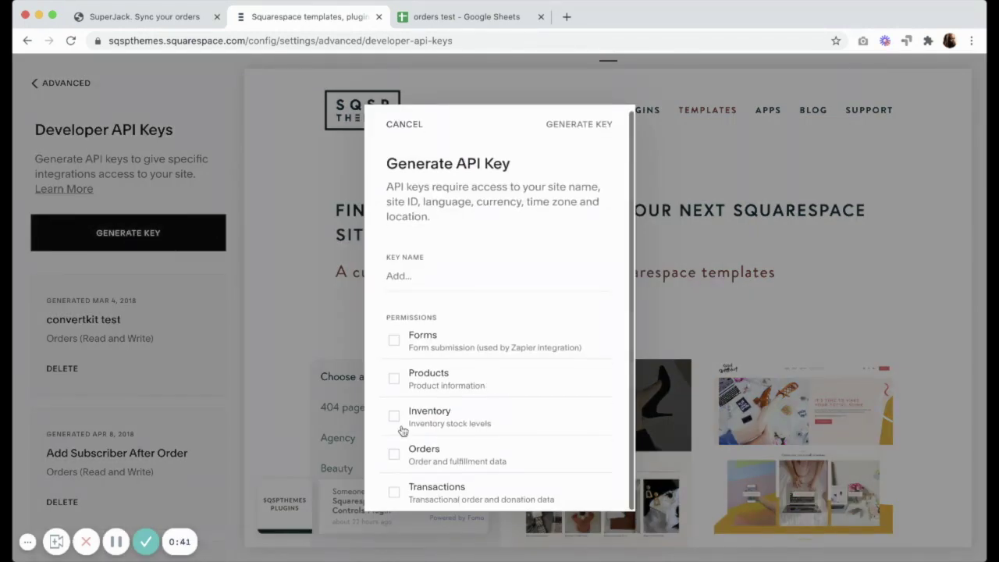
# Generate an Orders (Read Only) API key named 'superjack test' and copy it
pyautogui.click(393, 453)
pyautogui.scroll(-2, 486, 415)
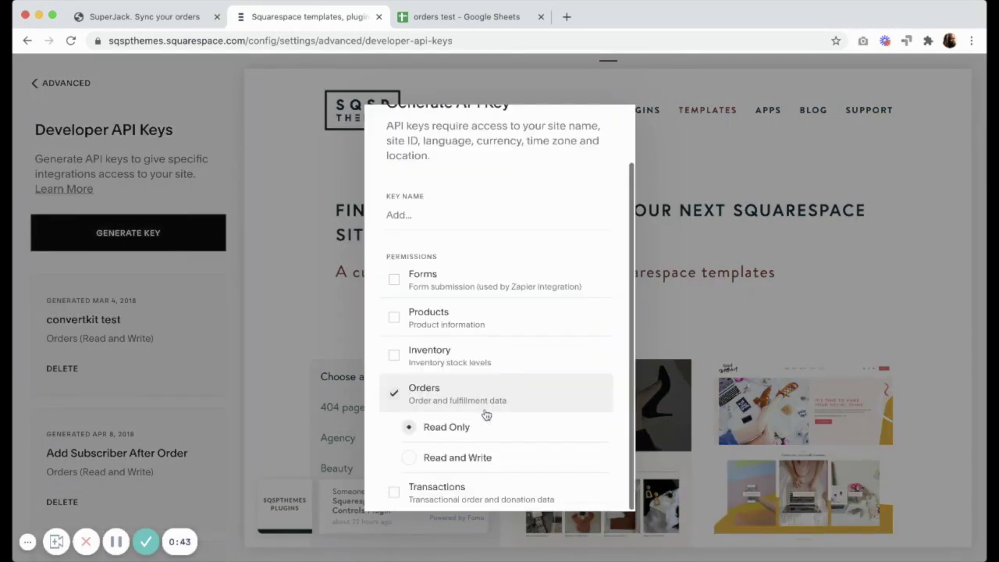
pyautogui.scroll(2, 451, 431)
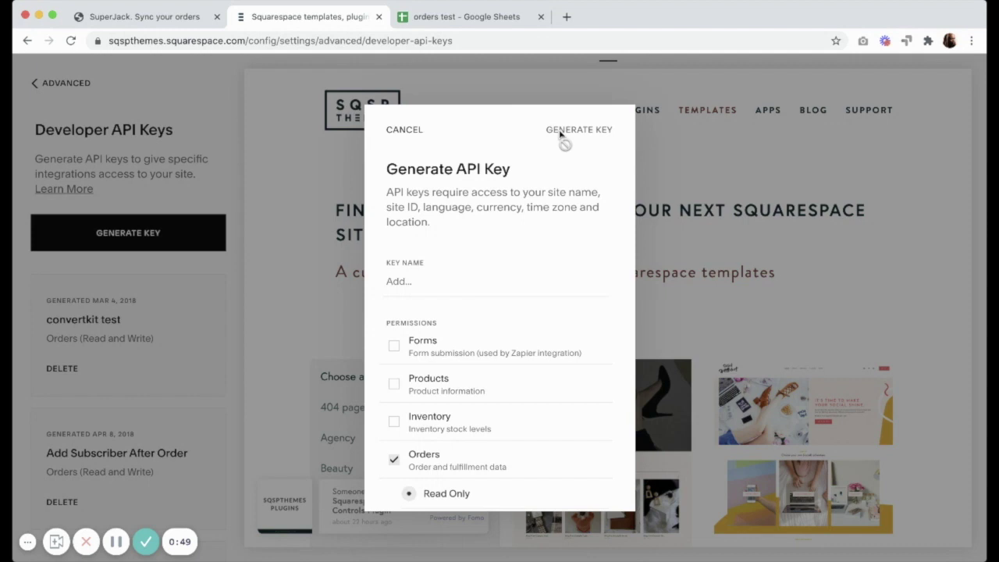
pyautogui.click(414, 275)
pyautogui.write('superjack test')
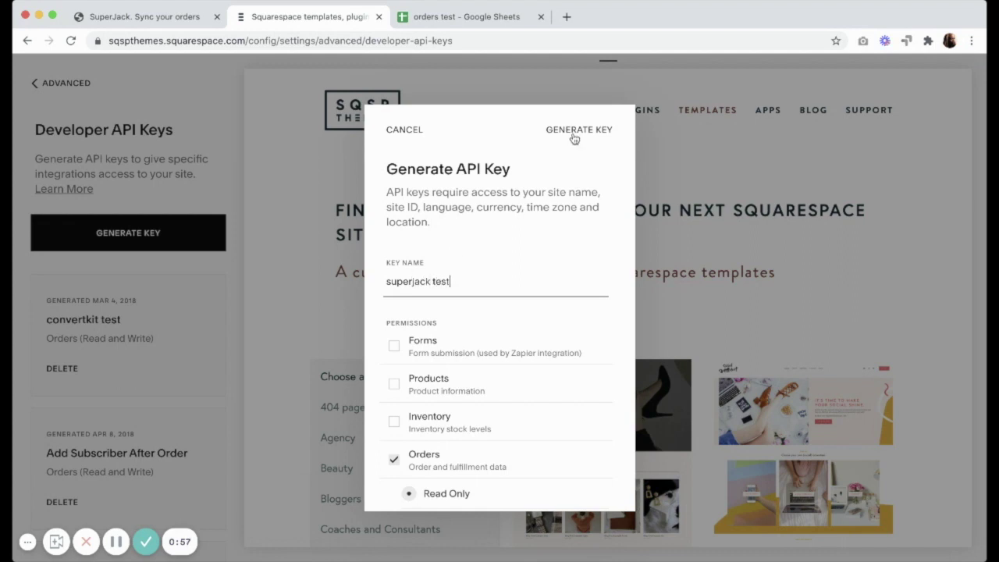
pyautogui.click(577, 130)
pyautogui.click(453, 474)
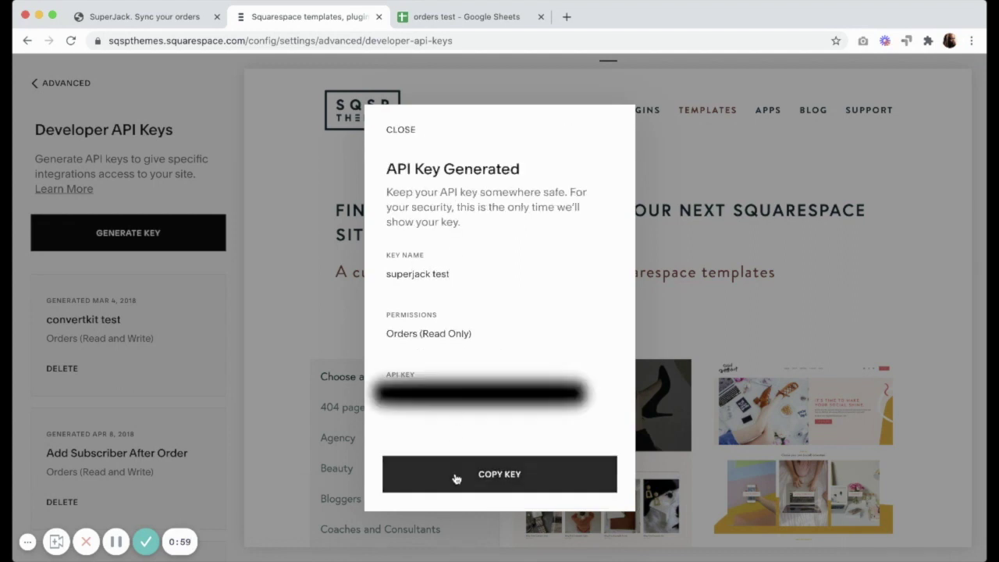
# Paste the copied Squarespace key into SuperJack's API Token field and save it
pyautogui.click(188, 15)
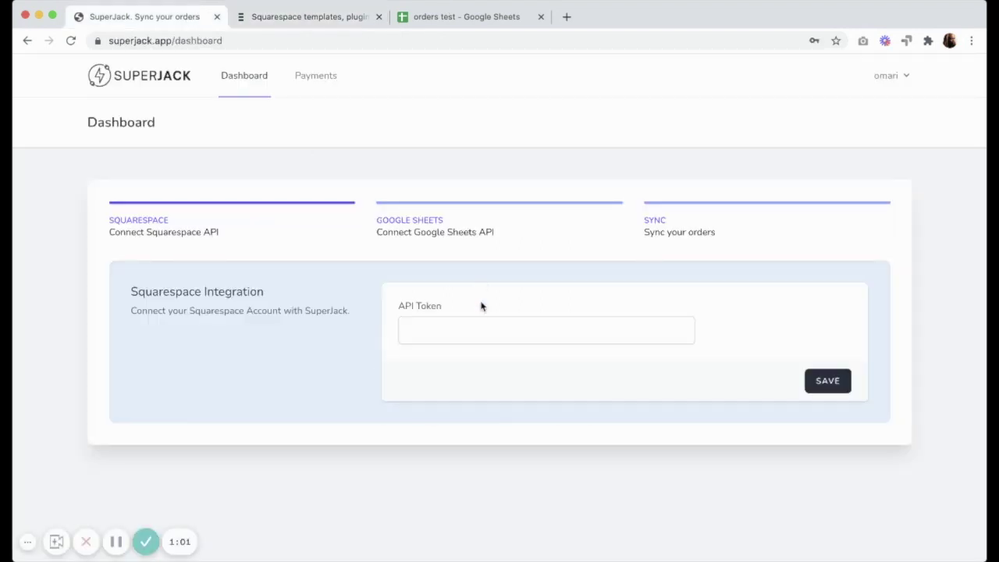
pyautogui.click(483, 332)
pyautogui.hotkey('ctrl', 'v')
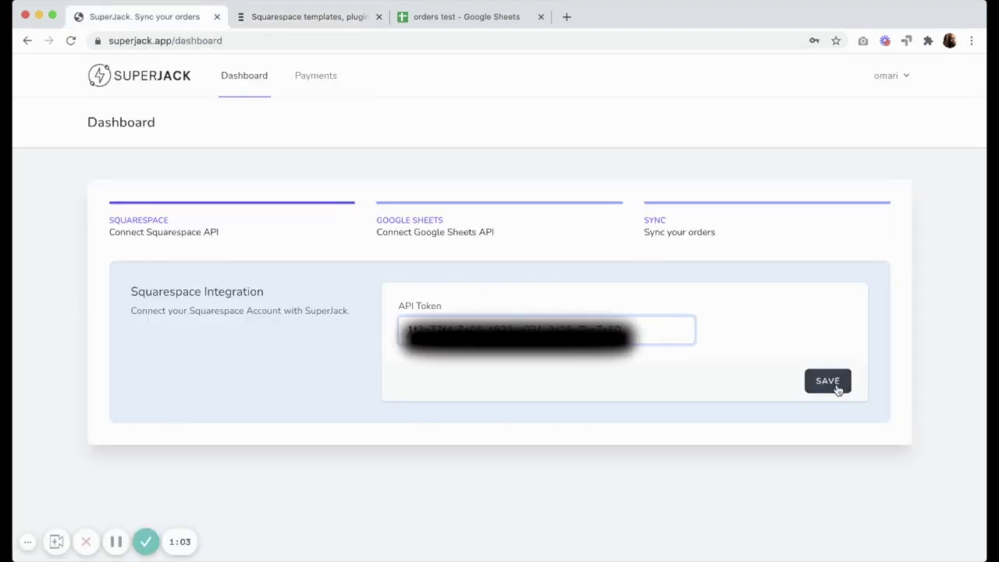
pyautogui.click(834, 385)
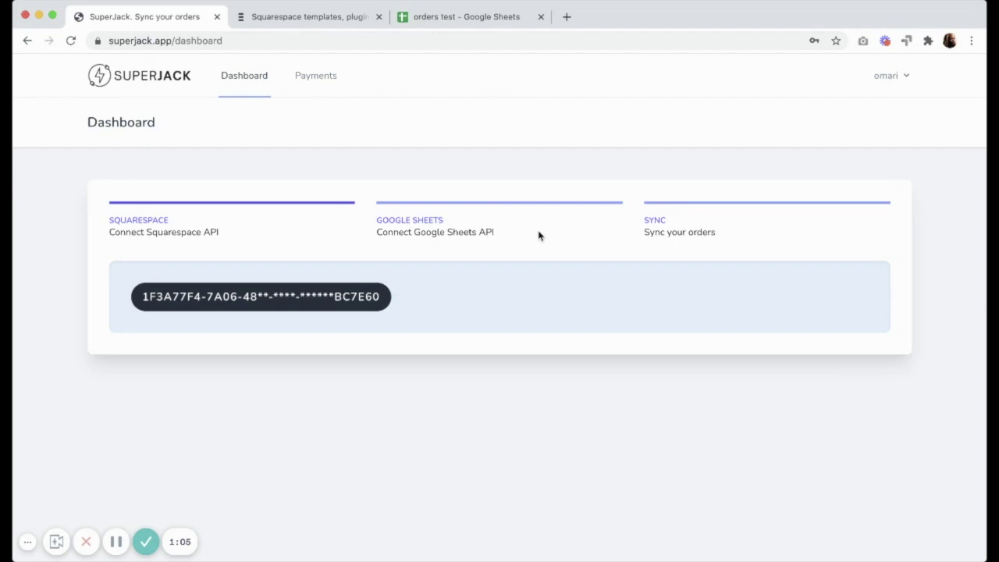
# Authorize SuperJack's Google Sheets step with the Google account
pyautogui.click(418, 222)
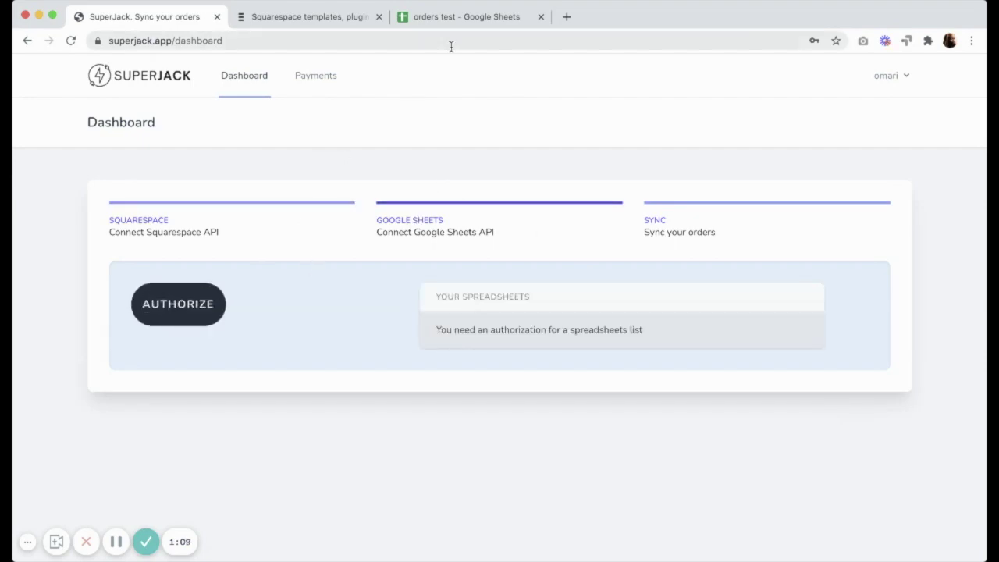
pyautogui.click(446, 15)
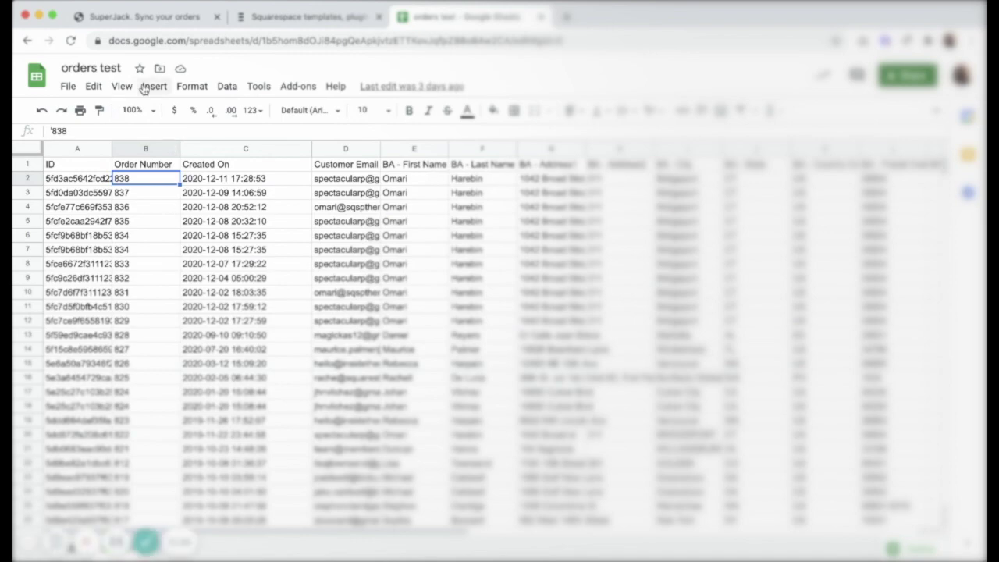
pyautogui.click(149, 17)
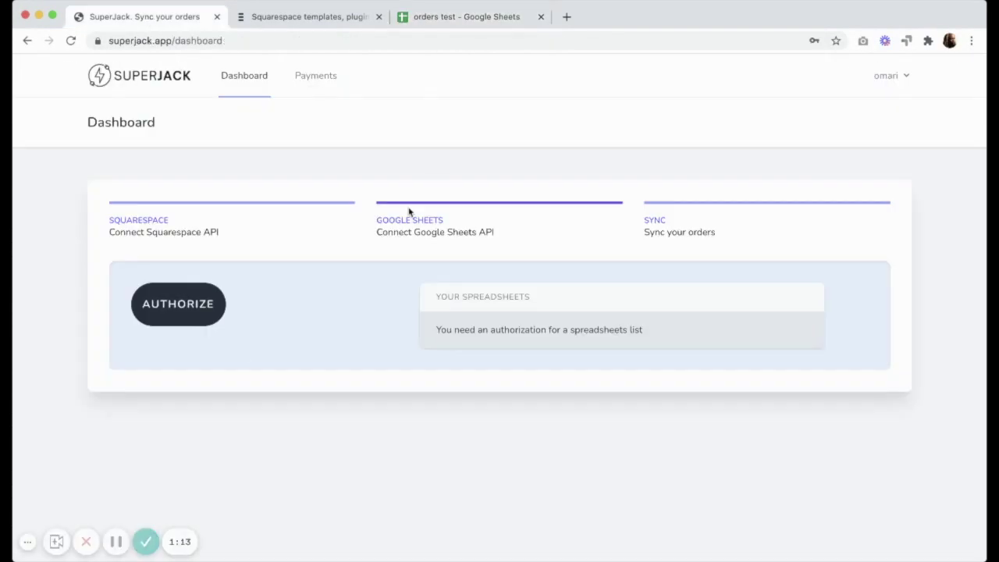
pyautogui.click(174, 290)
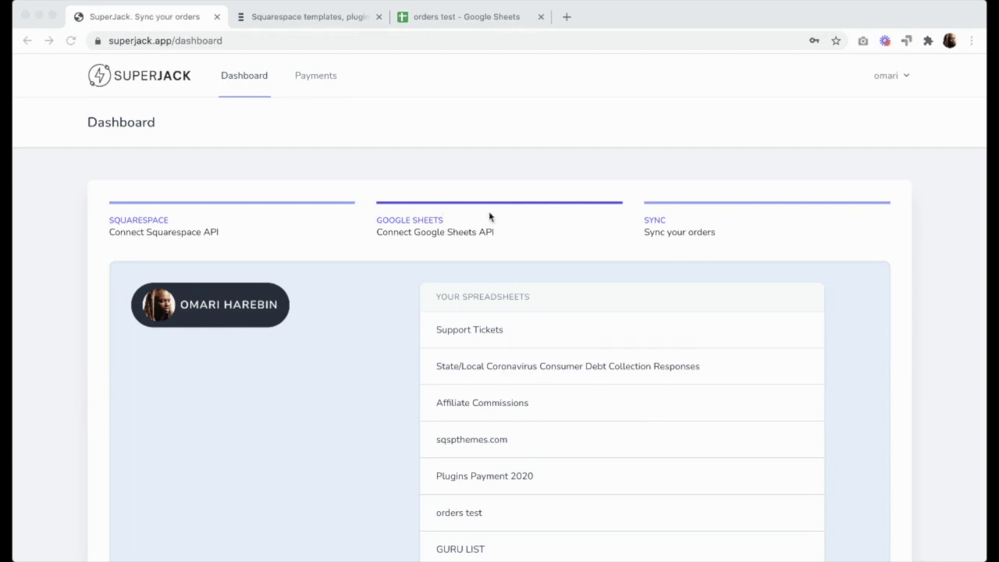
# Set the 'orders test' / Sheet1 sync schedule to once at 10 minutes
pyautogui.click(673, 225)
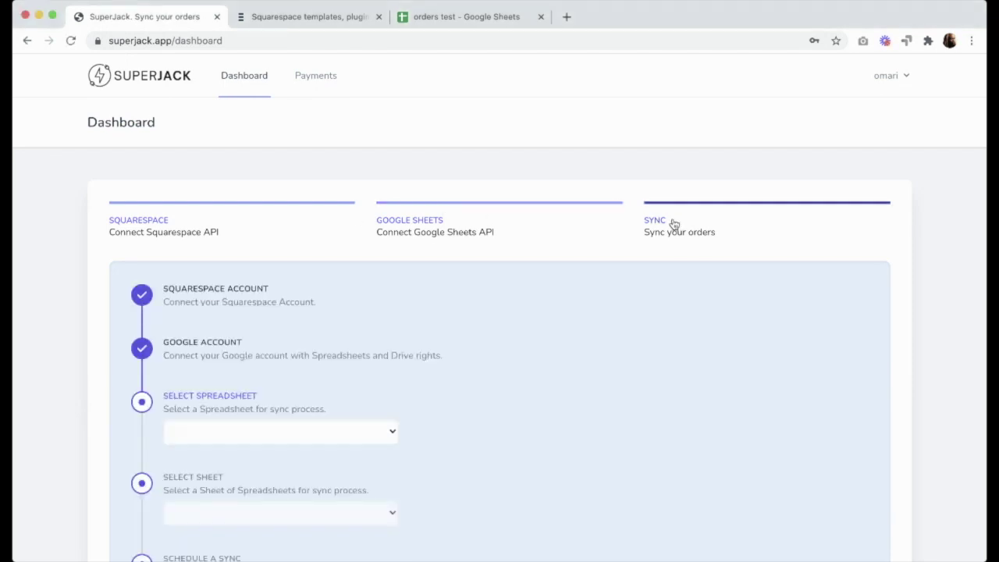
pyautogui.scroll(-2, 528, 306)
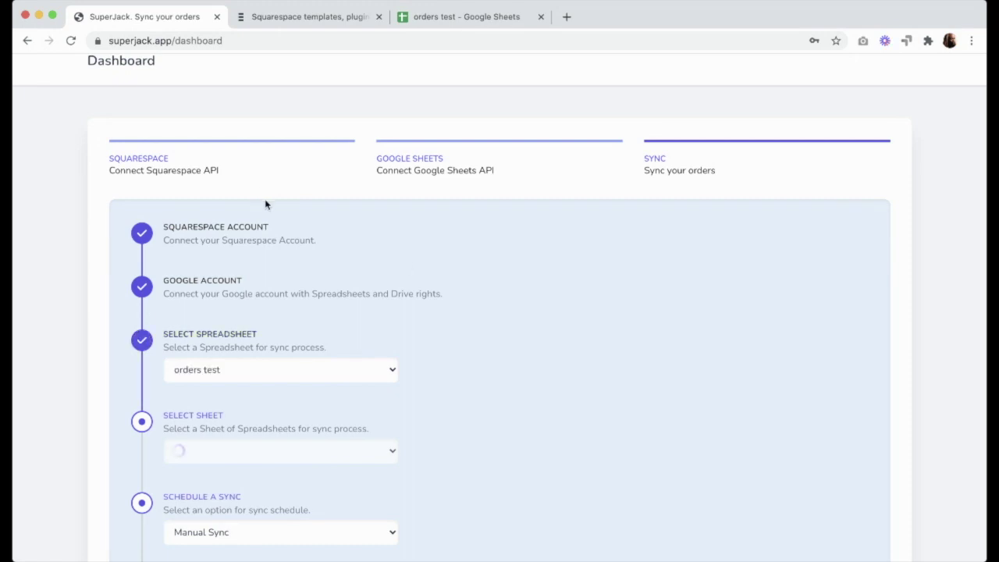
pyautogui.scroll(-2, 461, 370)
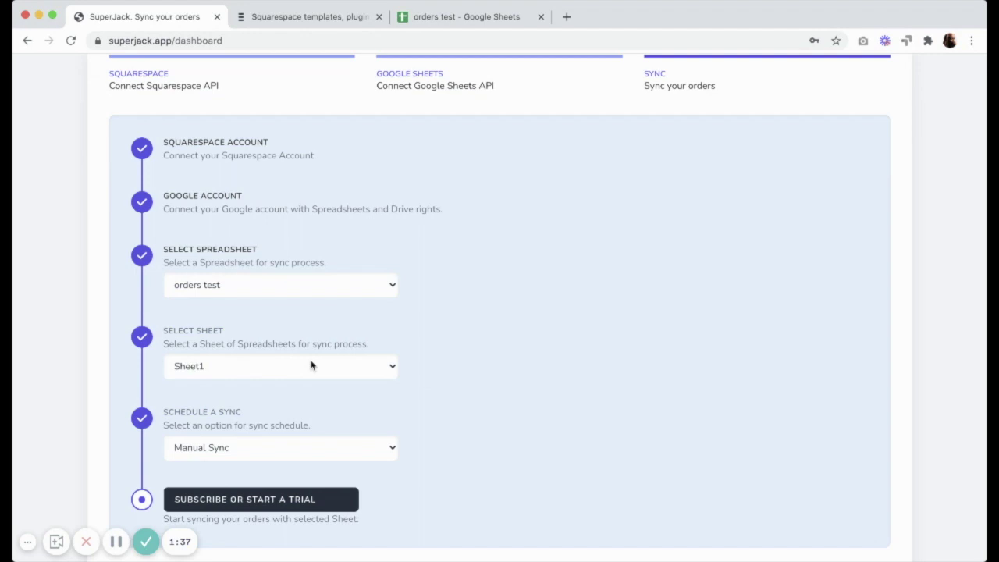
pyautogui.scroll(-1, 458, 379)
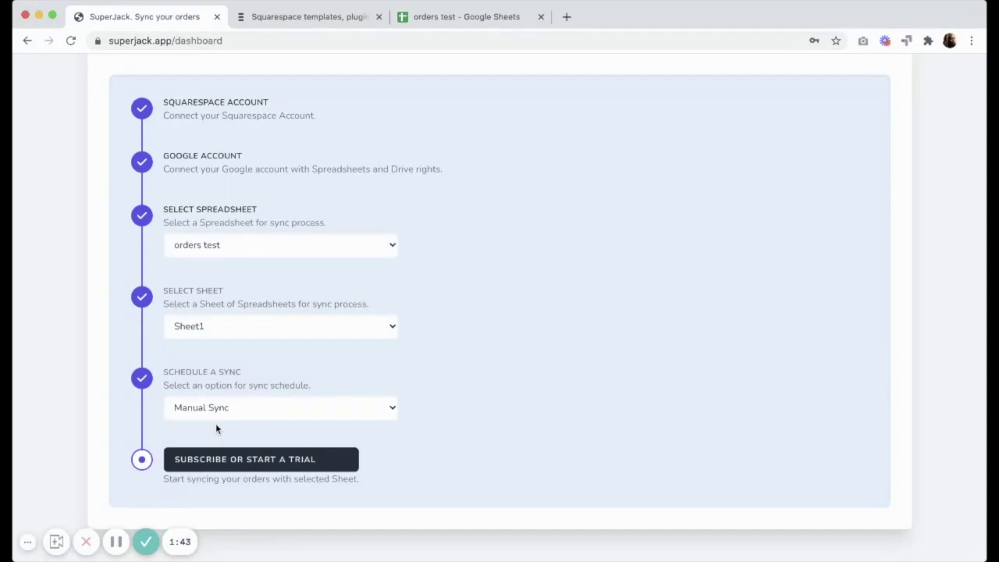
pyautogui.press('Down')
# Start a SuperJack subscription or trial so syncing can begin
pyautogui.click(208, 459)
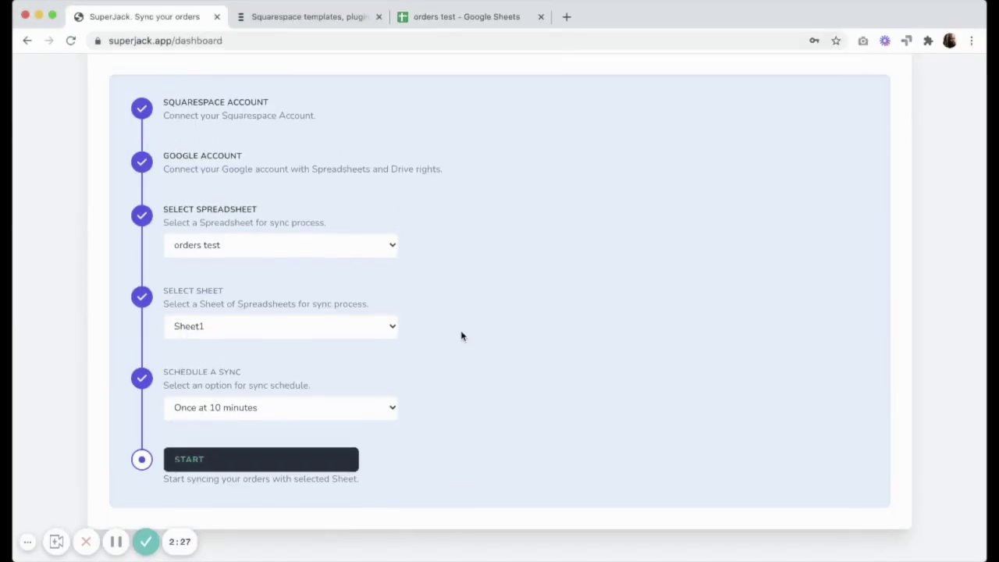
# Start the SuperJack sync and dismiss Squarespace's generated API key notice
pyautogui.click(193, 462)
pyautogui.click(301, 11)
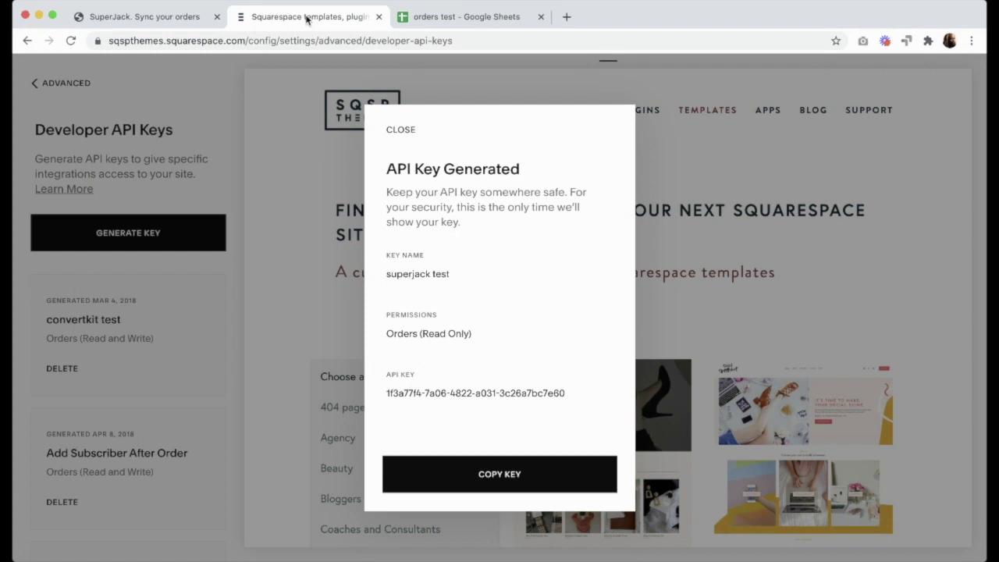
pyautogui.click(386, 131)
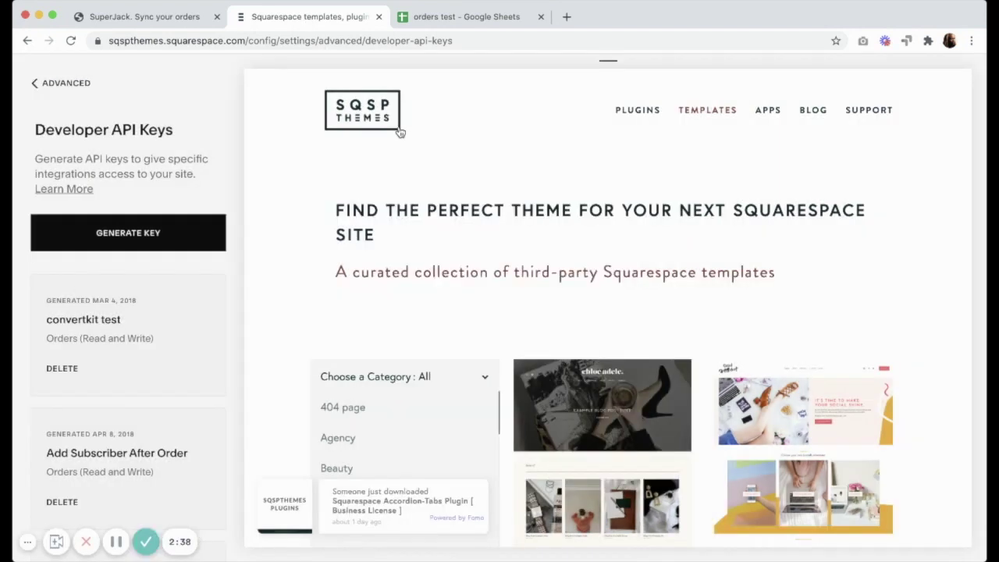
pyautogui.click(250, 81)
# Open the site's /config page and buy the Swatch Demo cap in size M
pyautogui.click(264, 41)
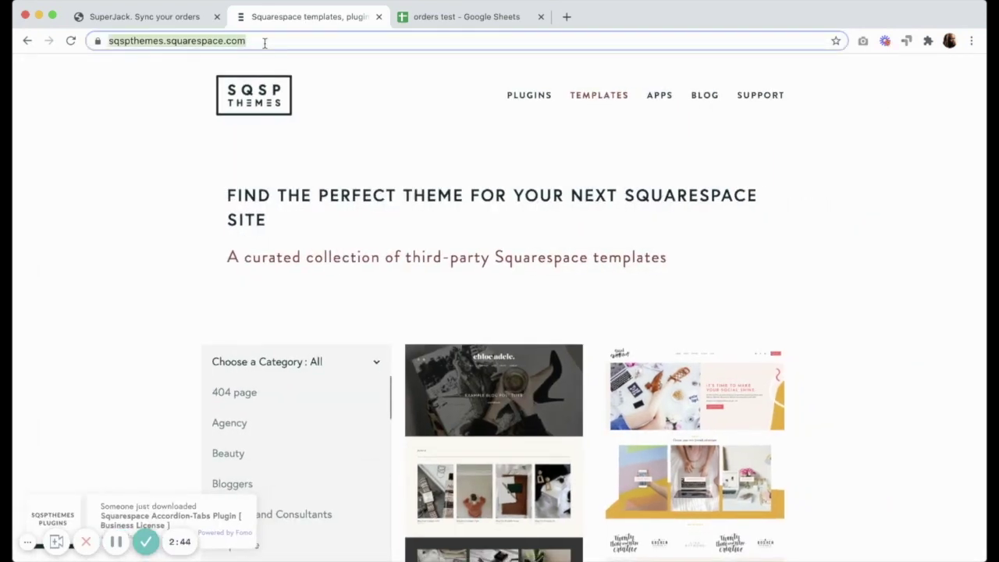
pyautogui.press('Right')
pyautogui.write('config')
pyautogui.press('Return')
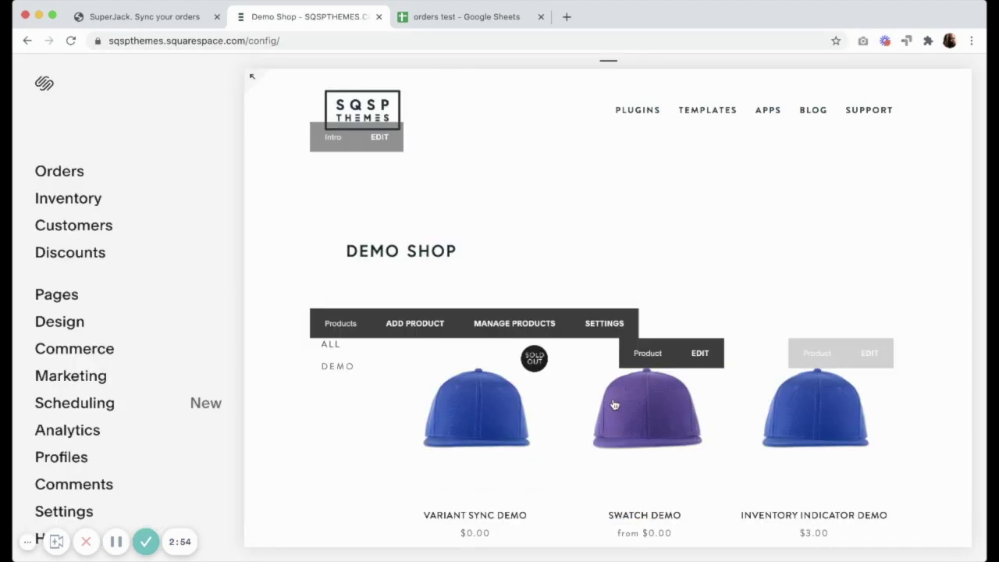
pyautogui.scroll(-1, 629, 368)
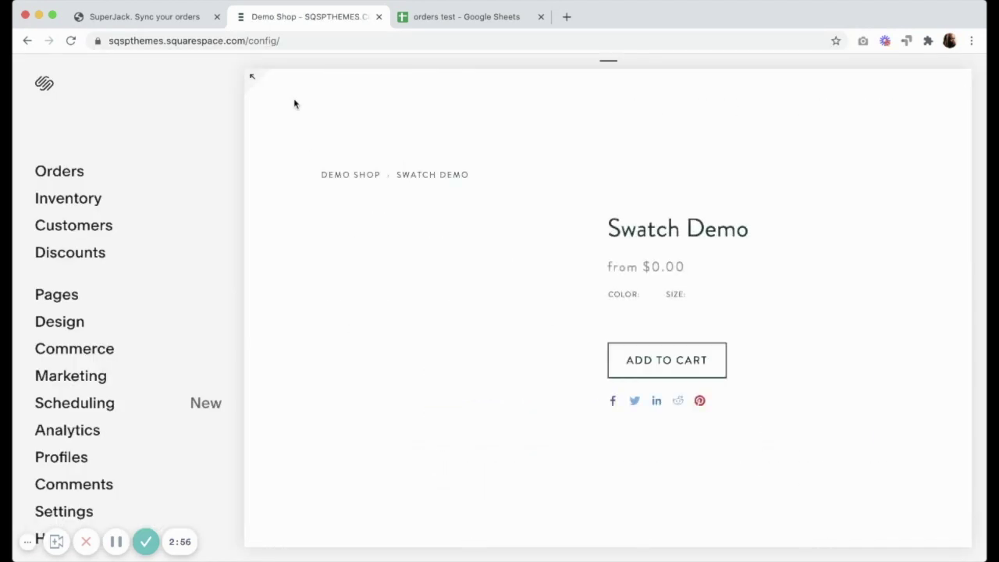
pyautogui.click(255, 77)
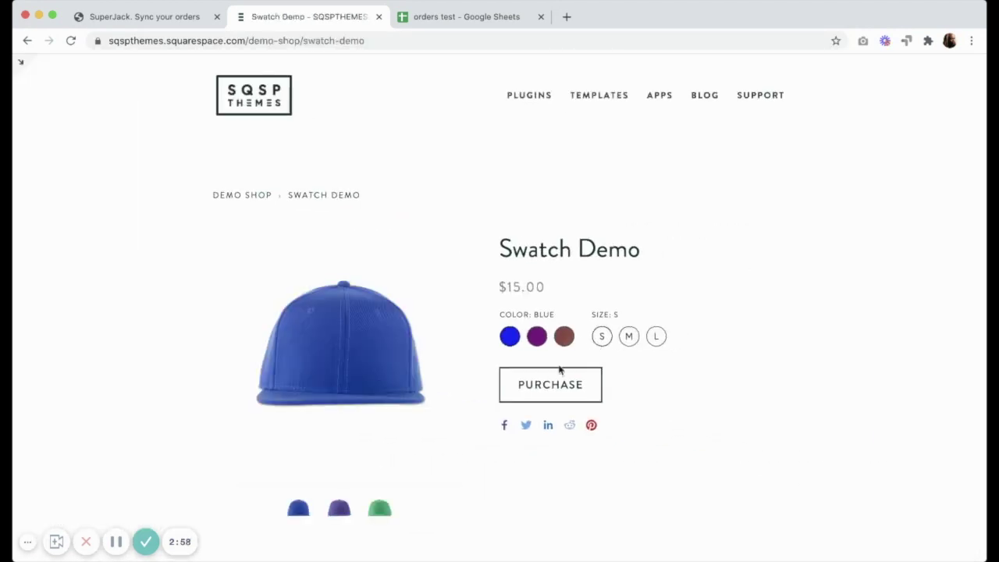
pyautogui.click(626, 347)
pyautogui.click(551, 384)
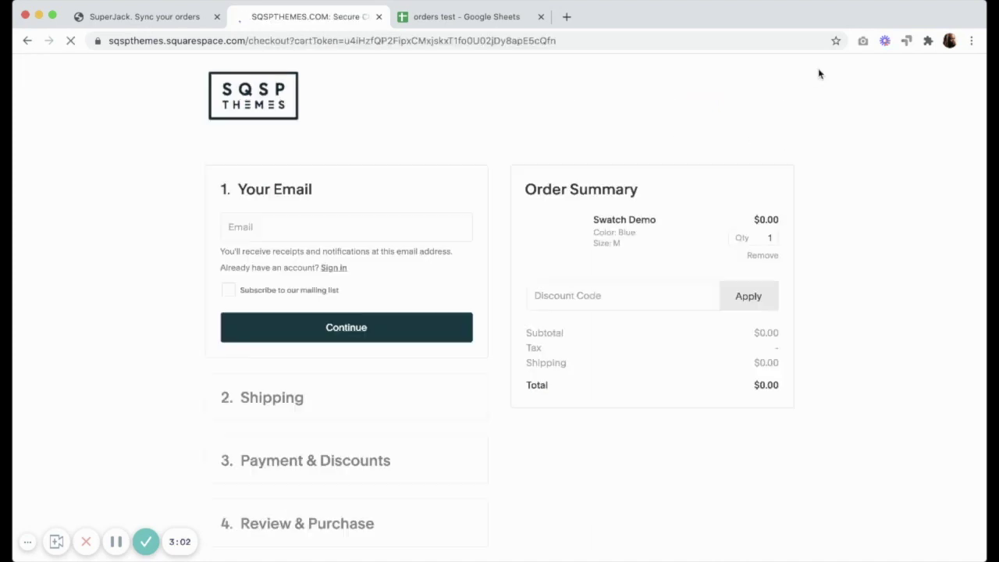
# Fill in the checkout e-mail and shipping address details
pyautogui.click(315, 225)
pyautogui.click(281, 245)
pyautogui.press('Return')
pyautogui.click(281, 196)
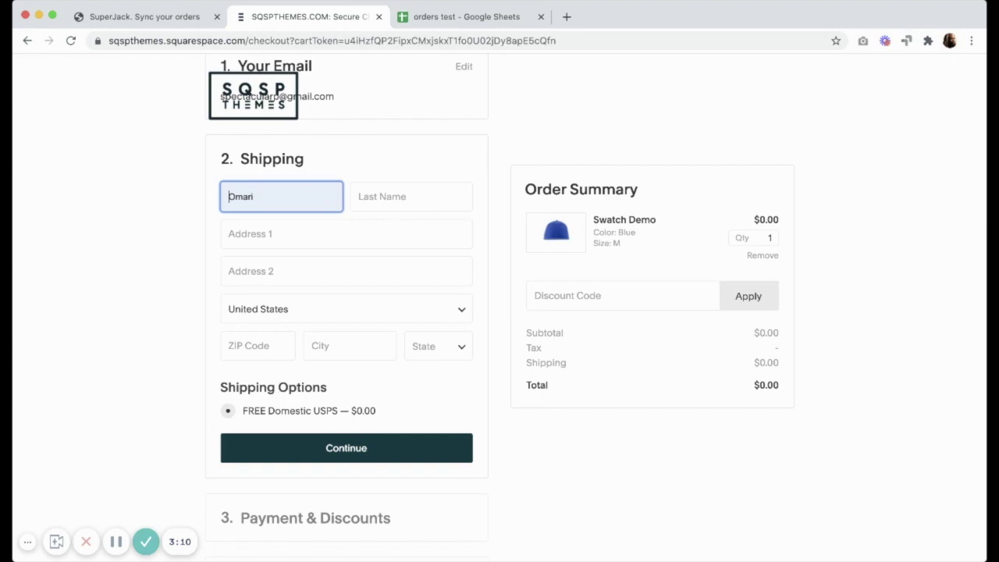
pyautogui.click(345, 448)
# Continue to Review & Purchase and complete the $0.00 test order
pyautogui.click(453, 19)
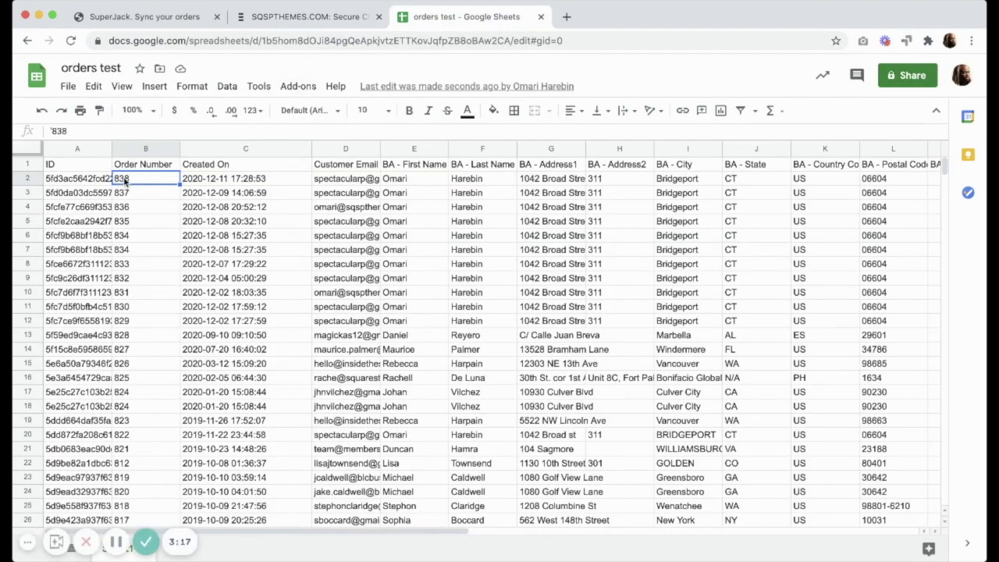
pyautogui.click(301, 17)
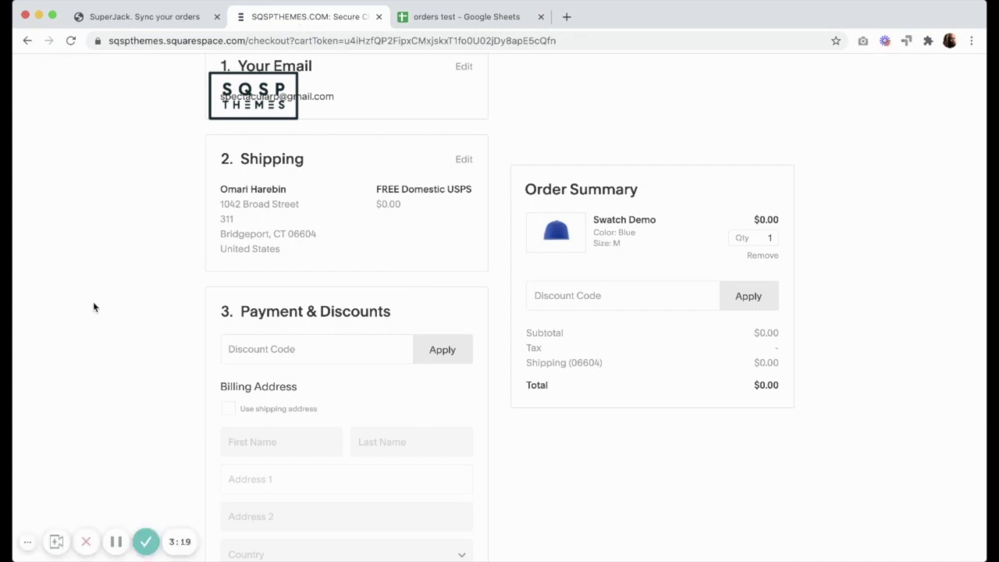
pyautogui.scroll(-5, 96, 365)
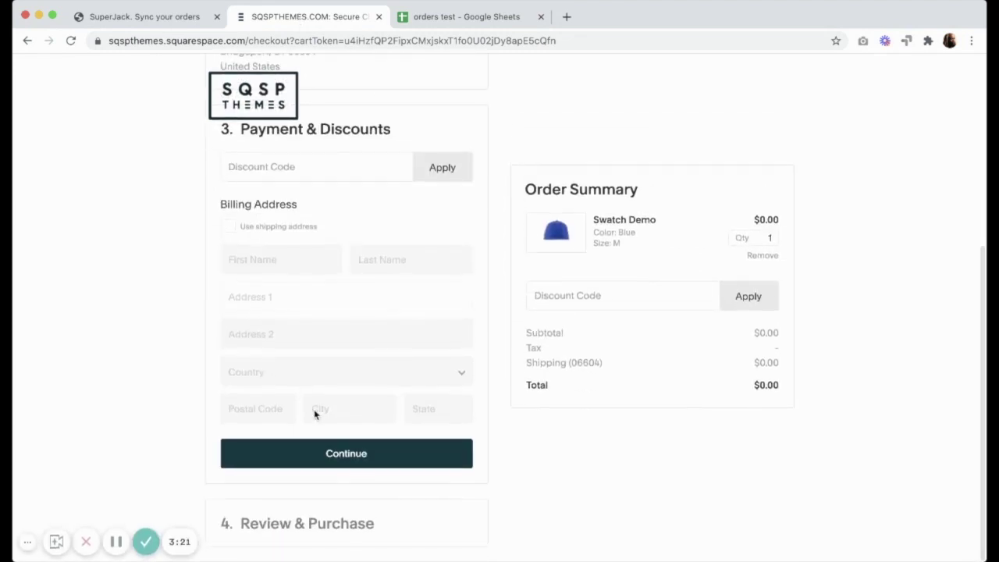
pyautogui.click(322, 454)
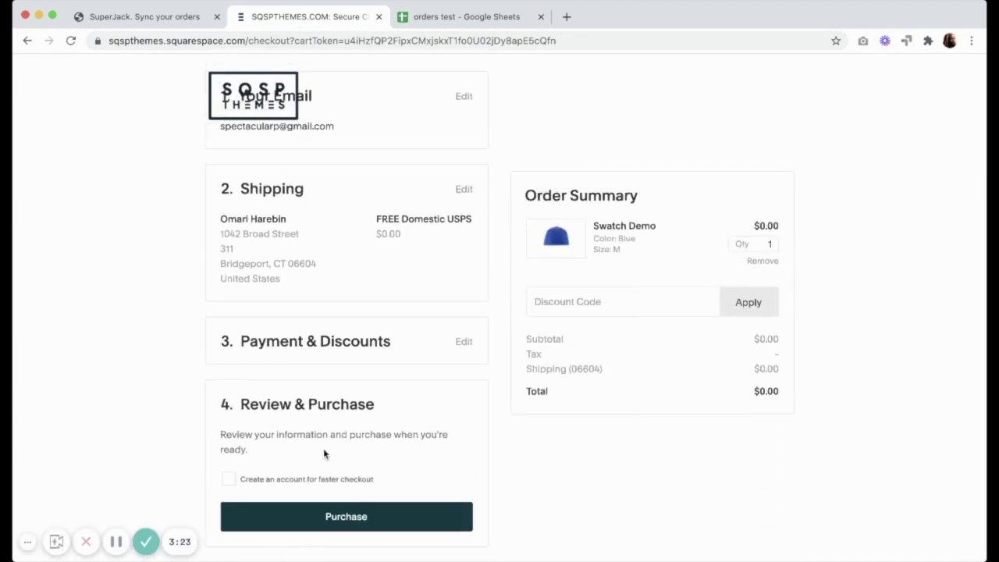
pyautogui.click(332, 525)
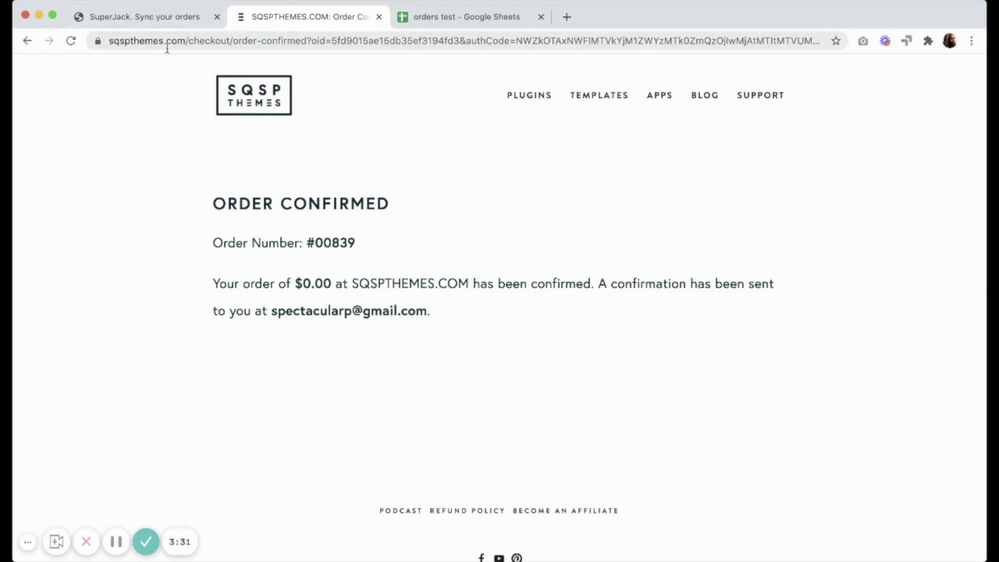
# Change the web address to open the Swatch Demo product page
pyautogui.click(203, 42)
pyautogui.click(203, 43)
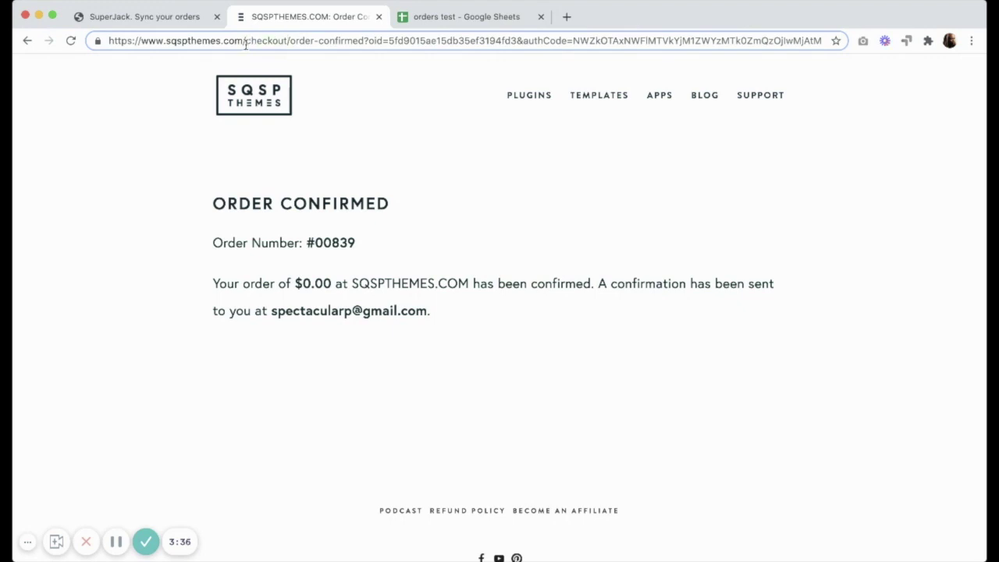
pyautogui.hotkey('shift', 'End')
pyautogui.press('BackSpace')
pyautogui.write('demo')
pyautogui.press('Return')
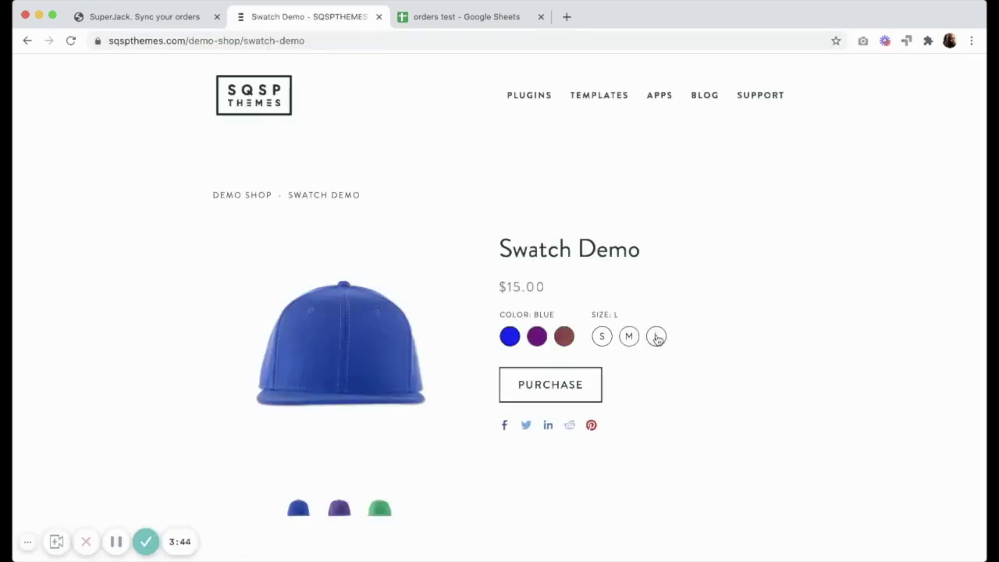
# Buy the cap in size M, continue through shipping, and complete the $0.00 purchase
pyautogui.click(625, 337)
pyautogui.click(550, 383)
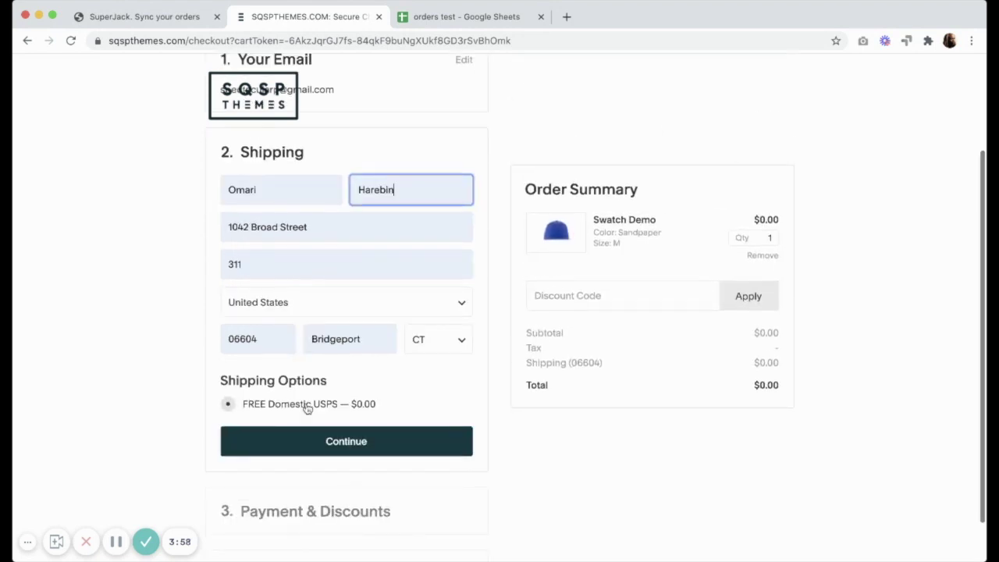
pyautogui.click(315, 442)
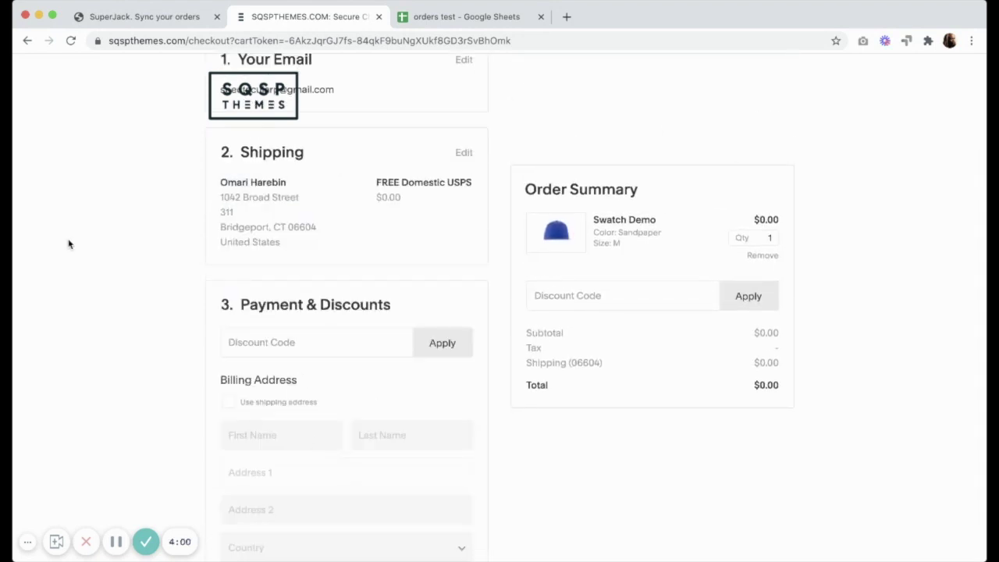
pyautogui.scroll(-3, 290, 395)
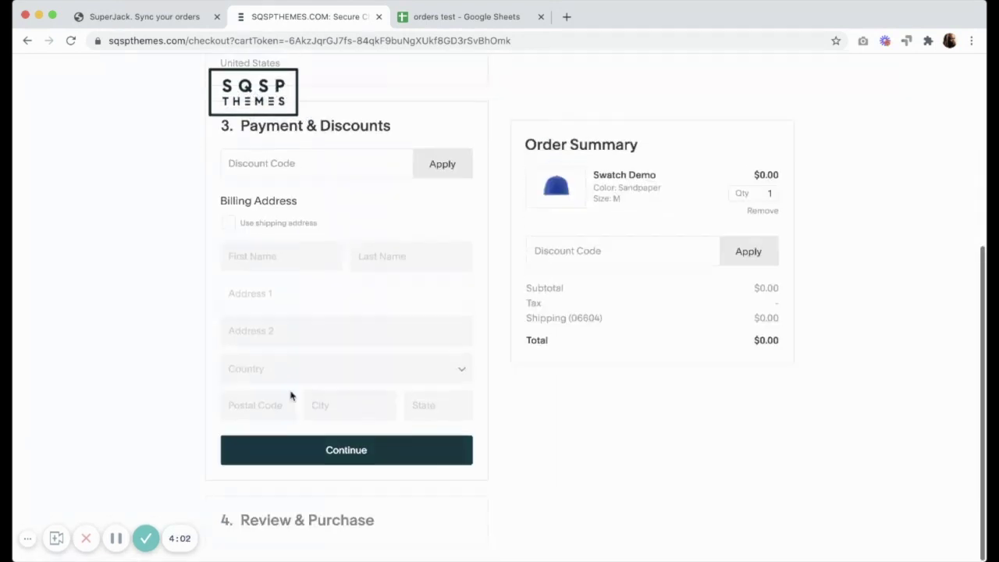
pyautogui.click(299, 456)
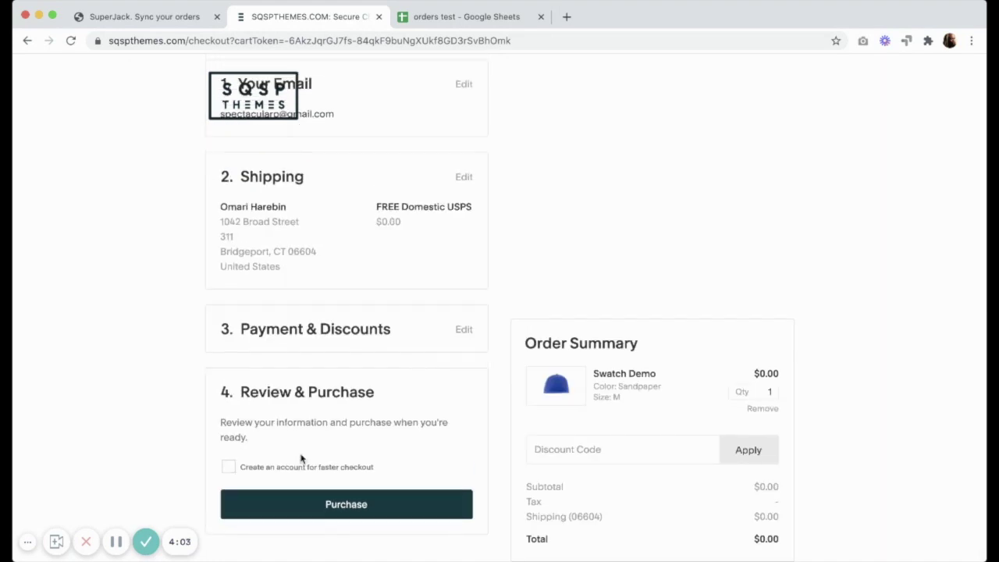
pyautogui.click(328, 519)
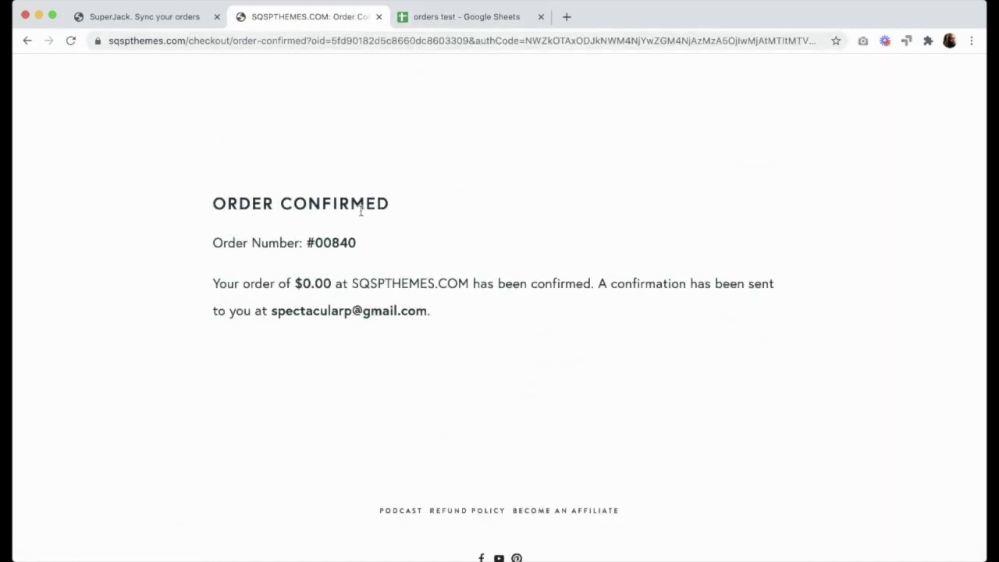
# Confirm the two 2020-12-15 test orders top the orders test sheet, then return to SuperJack
pyautogui.click(475, 18)
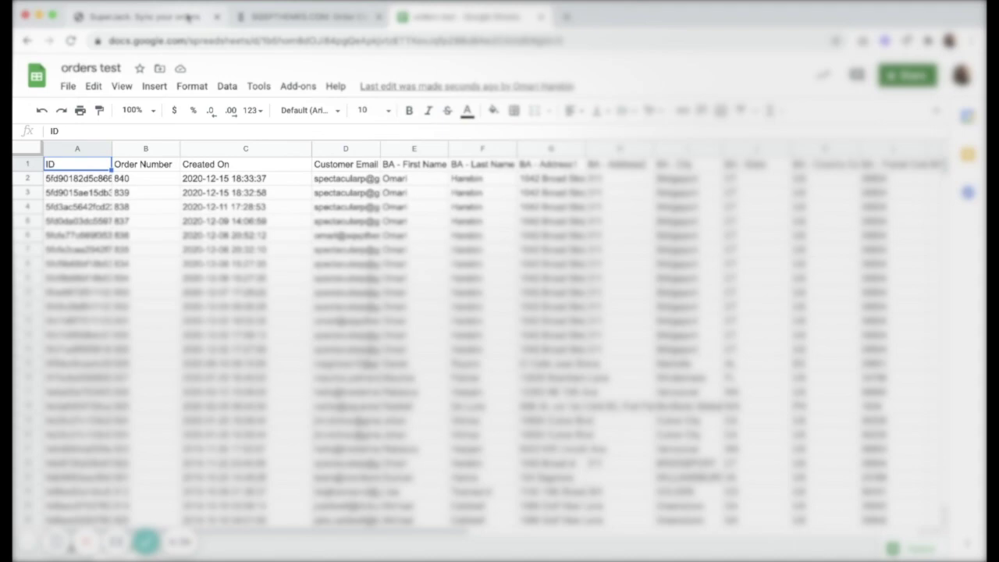
pyautogui.click(78, 14)
pyautogui.scroll(2, 414, 210)
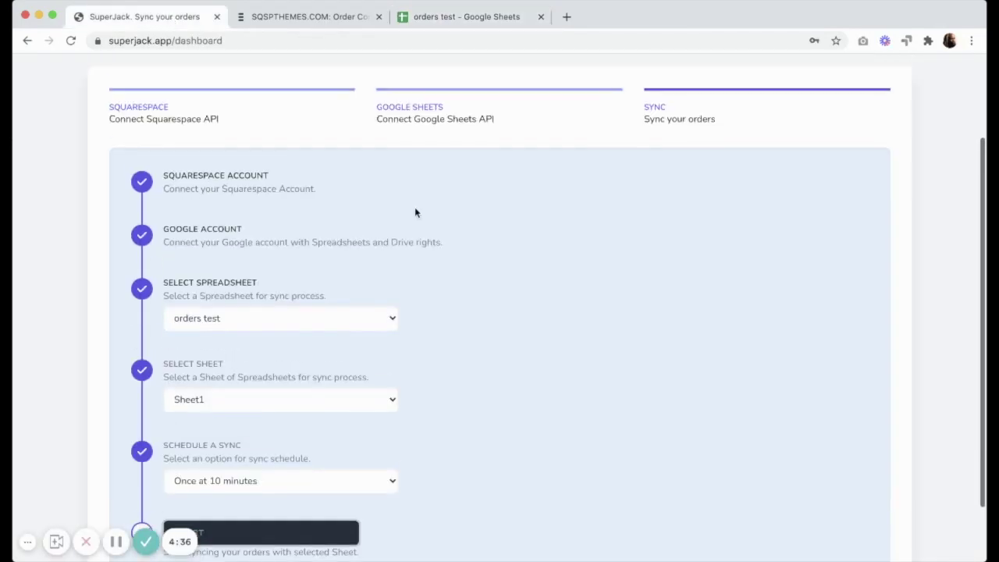